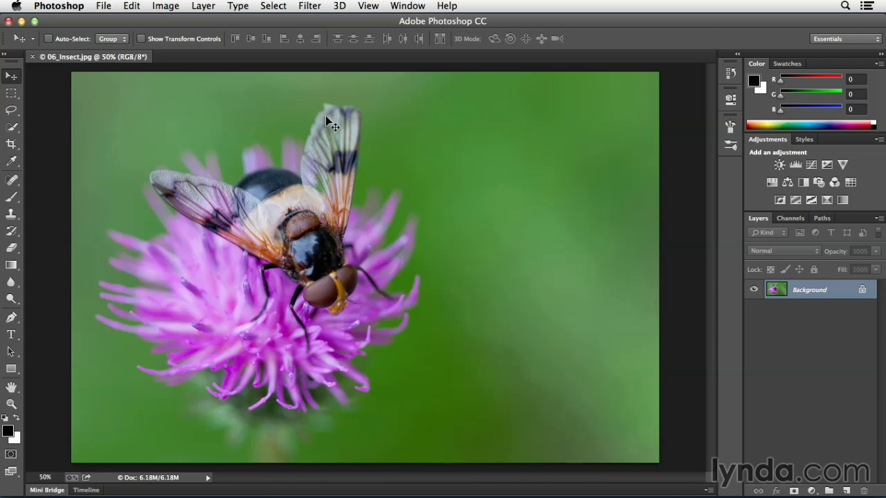
Convert the Background layer to a Smart Object
{"action": "right_click", "coordinate": [840, 291]}
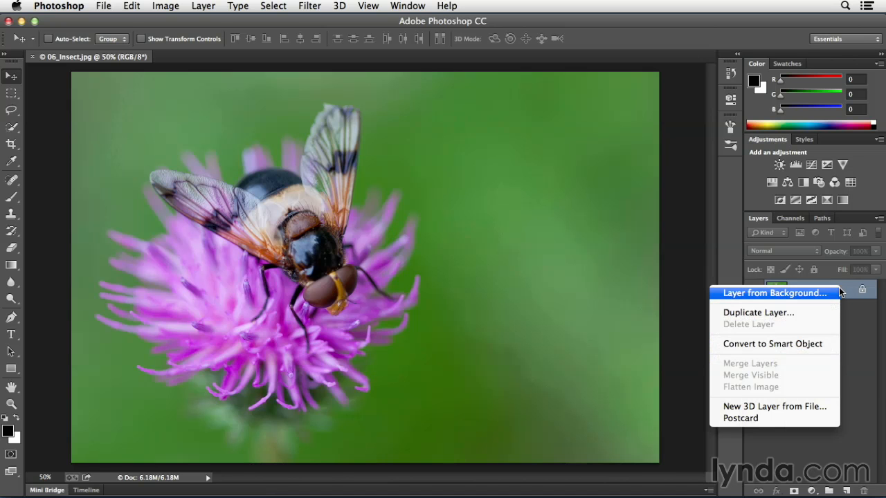
{"action": "left_click", "coordinate": [821, 345]}
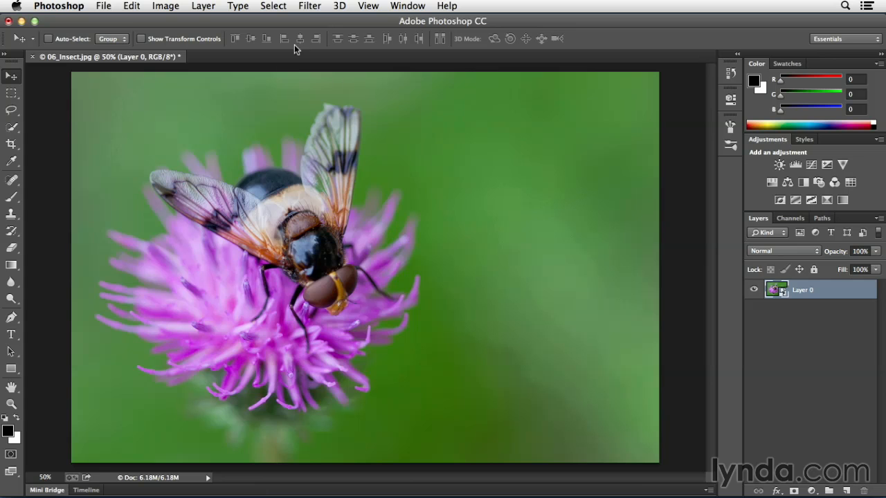
Open the Unsharp Mask filter and examine the insect's head and thorax at 100% zoom
{"action": "left_click", "coordinate": [305, 6]}
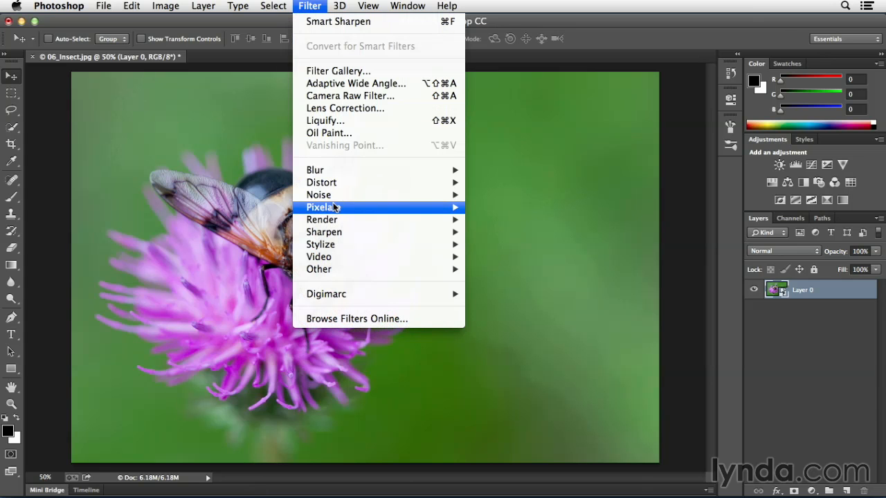
{"action": "mouse_move", "coordinate": [335, 236]}
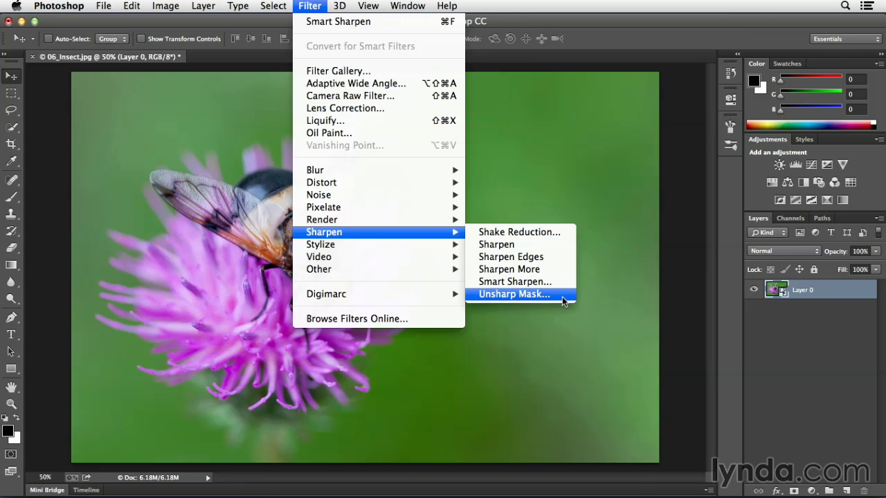
{"action": "left_click", "coordinate": [564, 299]}
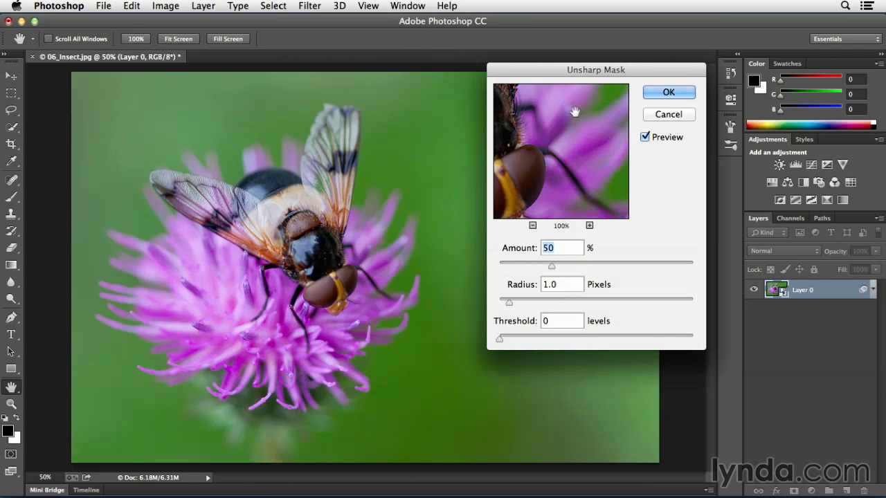
{"action": "left_click_drag", "start_coordinate": [564, 72], "coordinate": [603, 40]}
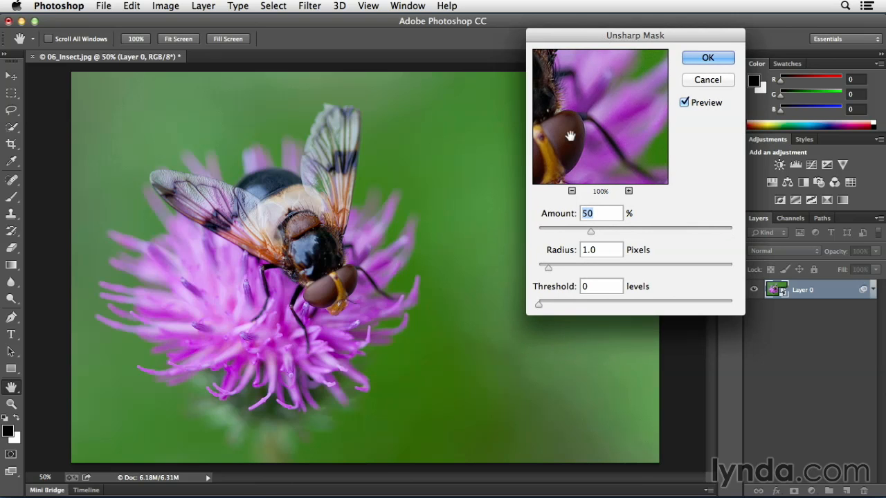
{"action": "left_click_drag", "start_coordinate": [561, 128], "coordinate": [613, 146]}
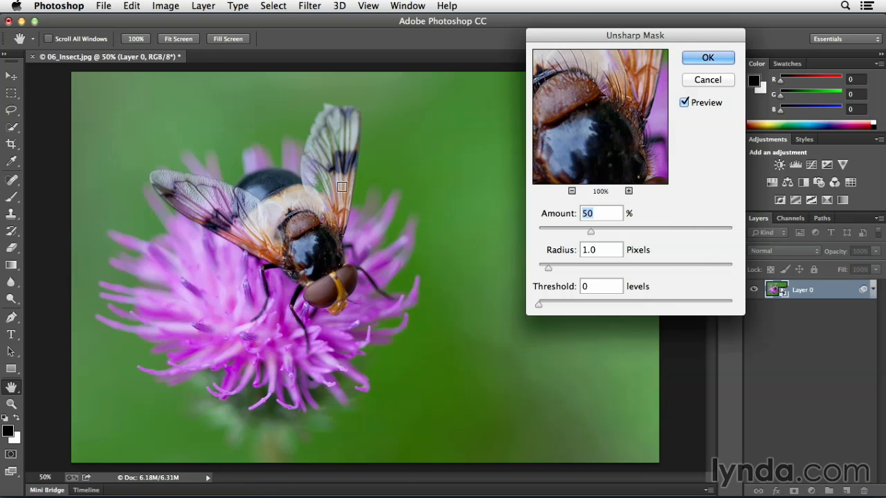
{"action": "key", "text": "ctrl+plus"}
{"action": "key", "text": "ctrl+plus"}
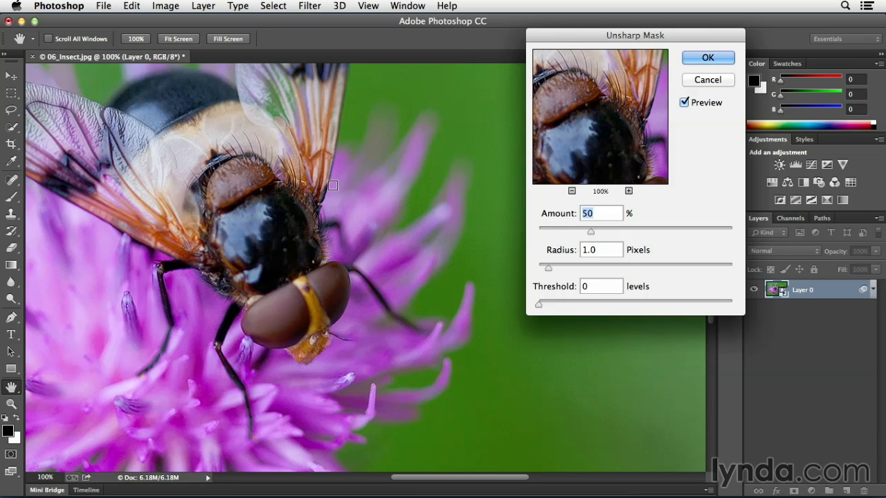
{"action": "left_click_drag", "start_coordinate": [252, 115], "coordinate": [357, 168]}
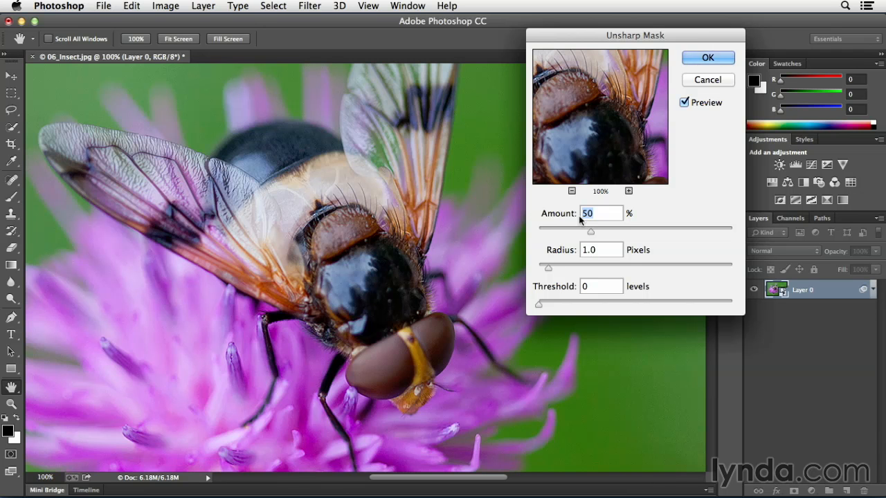
Try an Unsharp Mask amount of 380% with a 1.4-pixel radius and compare the image with and without the preview
{"action": "left_click_drag", "start_coordinate": [591, 233], "coordinate": [723, 231]}
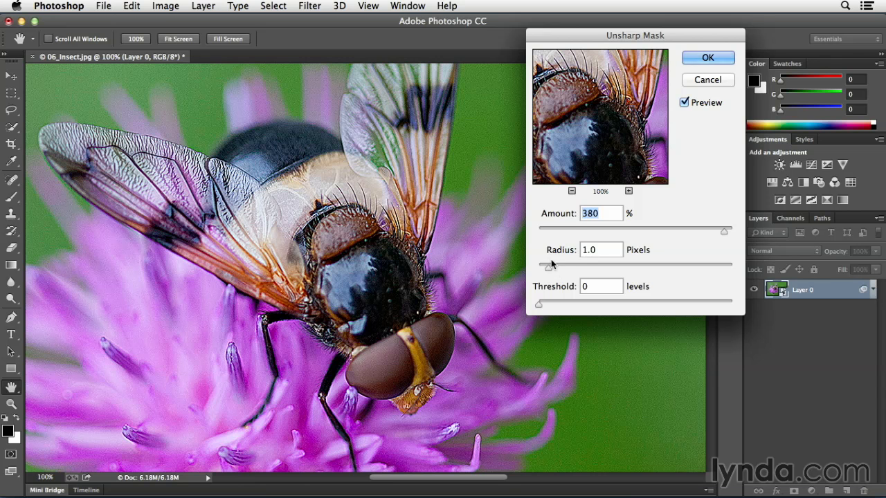
{"action": "left_click_drag", "start_coordinate": [548, 269], "coordinate": [558, 269]}
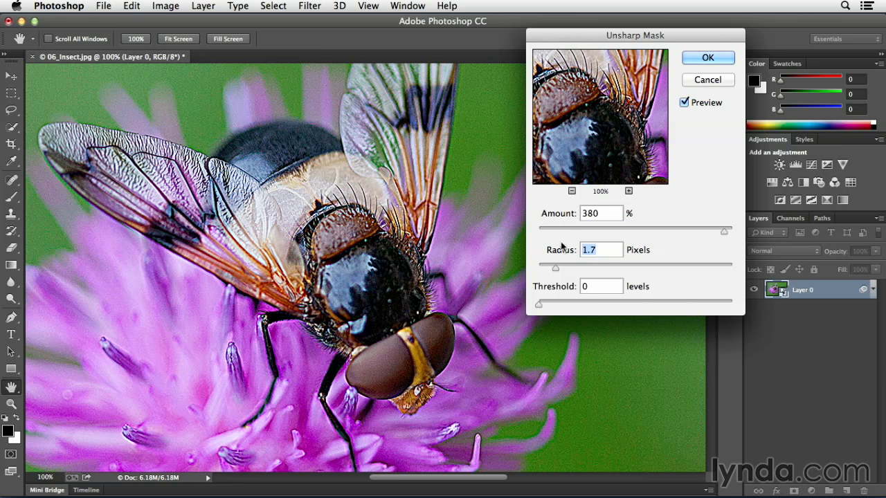
{"action": "mouse_move", "coordinate": [556, 273]}
{"action": "left_mouse_down"}
{"action": "mouse_move", "coordinate": [688, 270]}
{"action": "mouse_move", "coordinate": [553, 272]}
{"action": "left_mouse_up"}
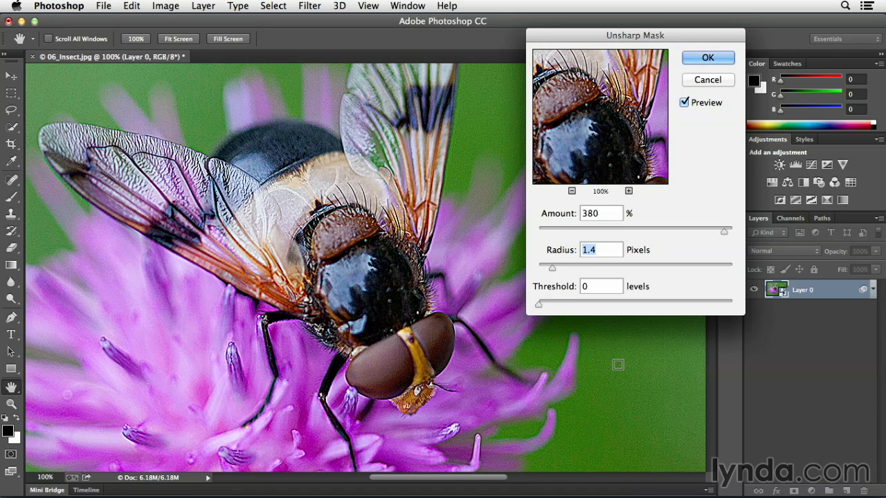
{"action": "left_click", "coordinate": [685, 102]}
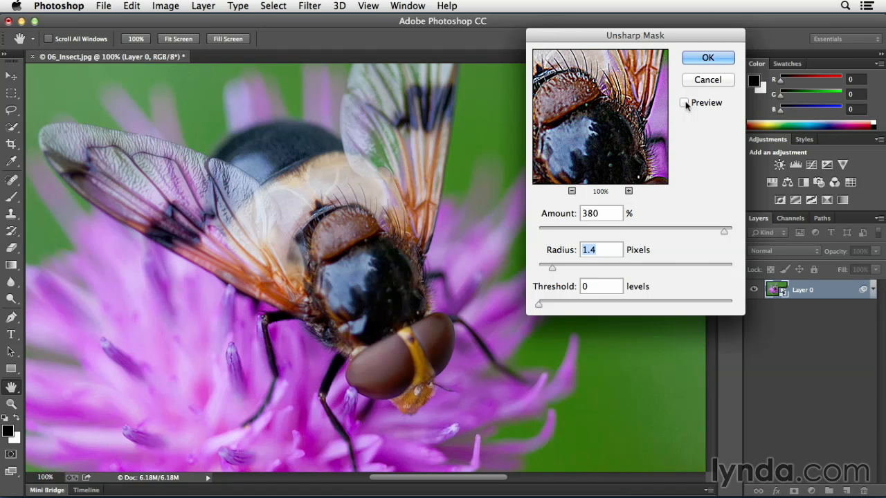
{"action": "left_click", "coordinate": [685, 103]}
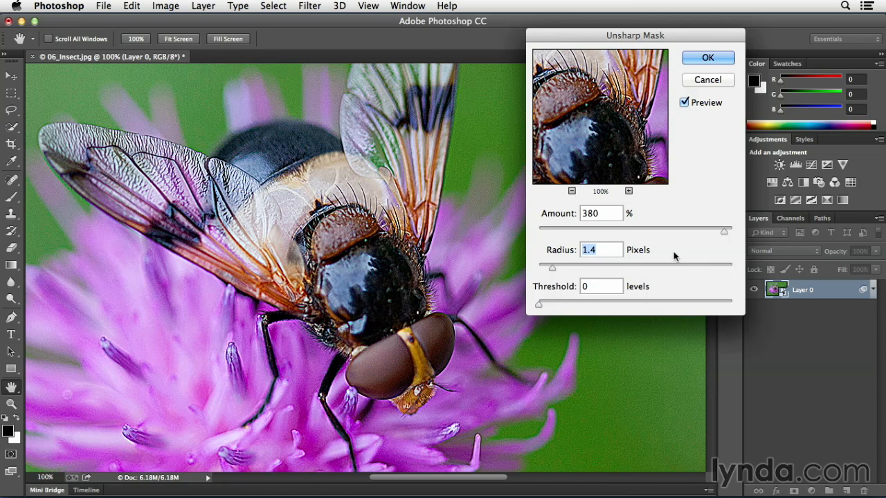
Set the Unsharp Mask threshold to 15 levels and the amount to 157%, comparing against the unsharpened image
{"action": "left_click_drag", "start_coordinate": [539, 305], "coordinate": [553, 308]}
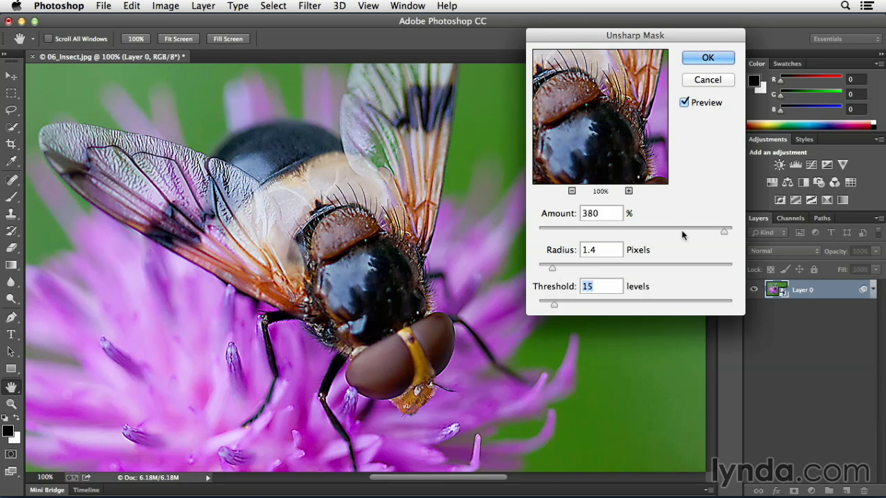
{"action": "left_click_drag", "start_coordinate": [725, 232], "coordinate": [673, 231]}
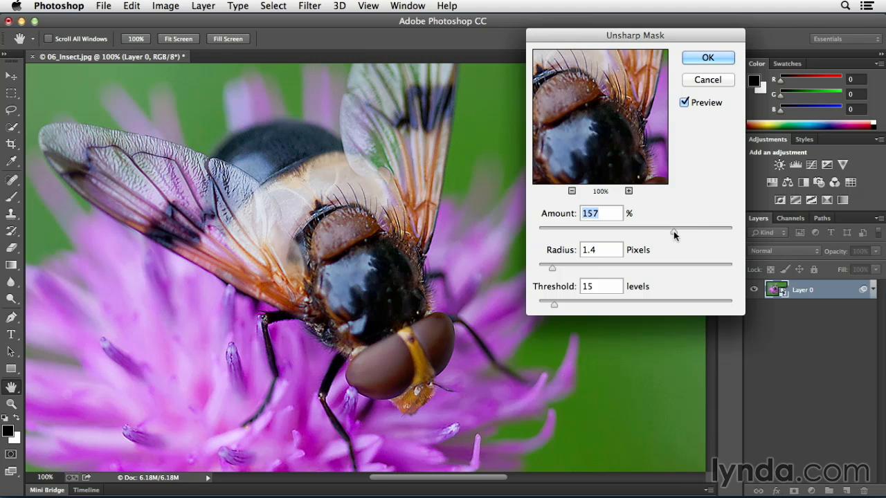
{"action": "left_click", "coordinate": [683, 104]}
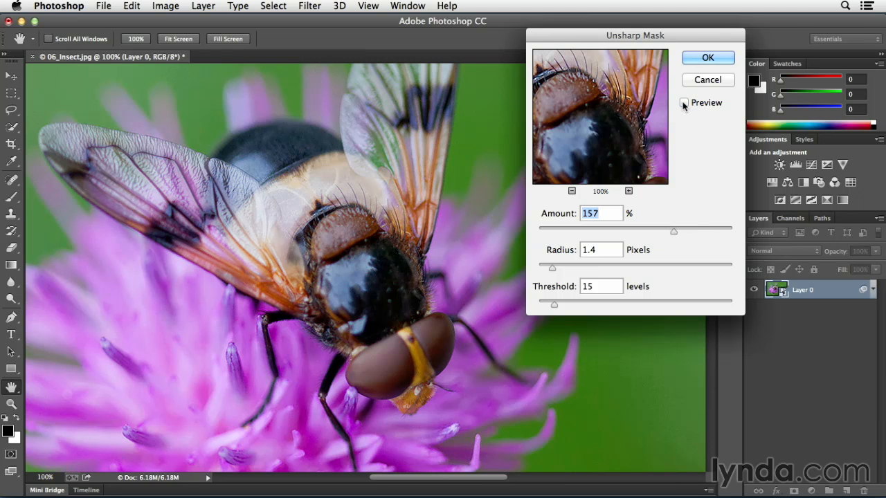
{"action": "left_click", "coordinate": [684, 103]}
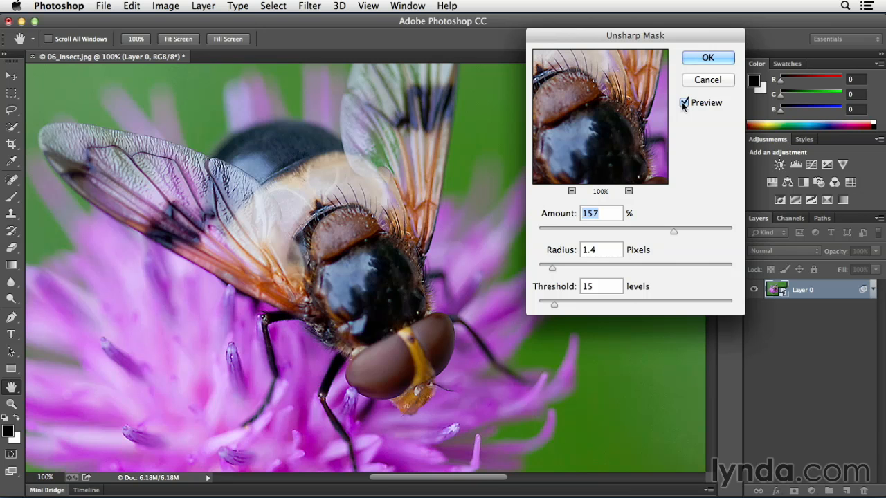
Try a 2.2-pixel radius with a 181% amount, compare the preview, and cancel the Unsharp Mask filter
{"action": "left_click_drag", "start_coordinate": [552, 268], "coordinate": [562, 272]}
{"action": "left_click_drag", "start_coordinate": [672, 231], "coordinate": [686, 235]}
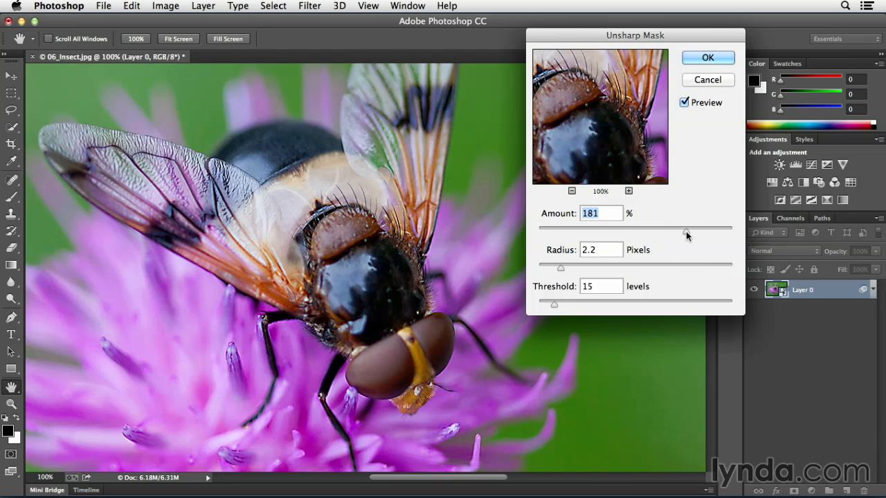
{"action": "left_click", "coordinate": [684, 104]}
{"action": "left_click", "coordinate": [684, 103]}
{"action": "left_click", "coordinate": [705, 83]}
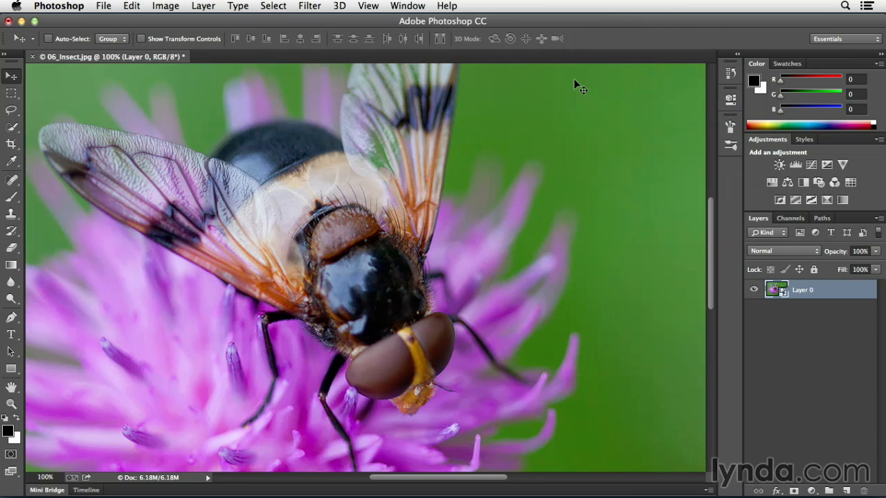
Open the Smart Sharpen filter for the Smart Object and collapse its Shadows / Highlights options
{"action": "left_click", "coordinate": [306, 7]}
{"action": "left_click", "coordinate": [339, 21]}
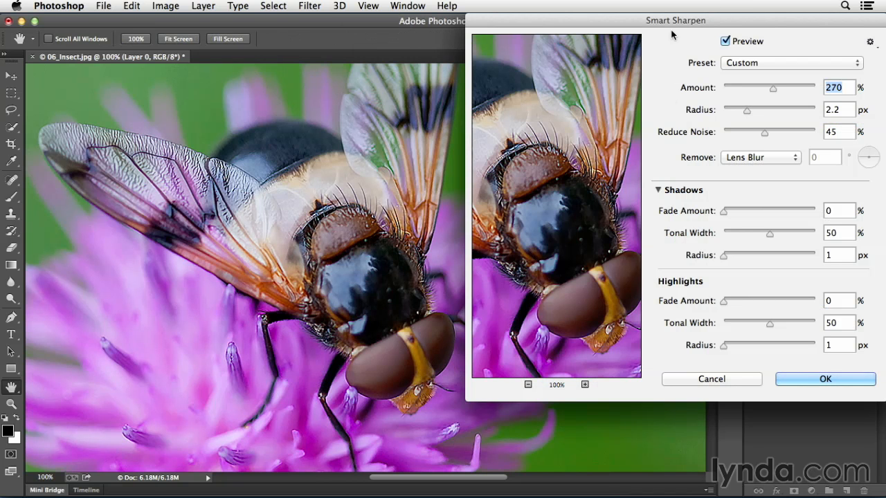
{"action": "left_click", "coordinate": [659, 191]}
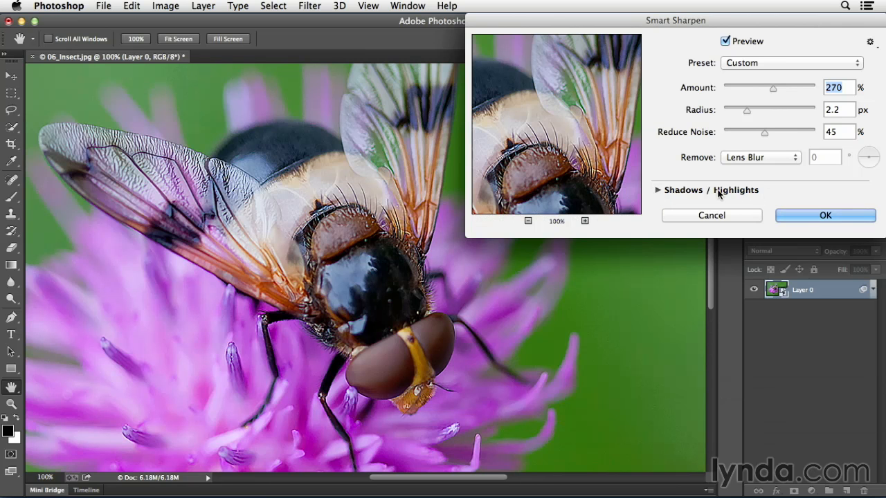
{"action": "left_click", "coordinate": [658, 191]}
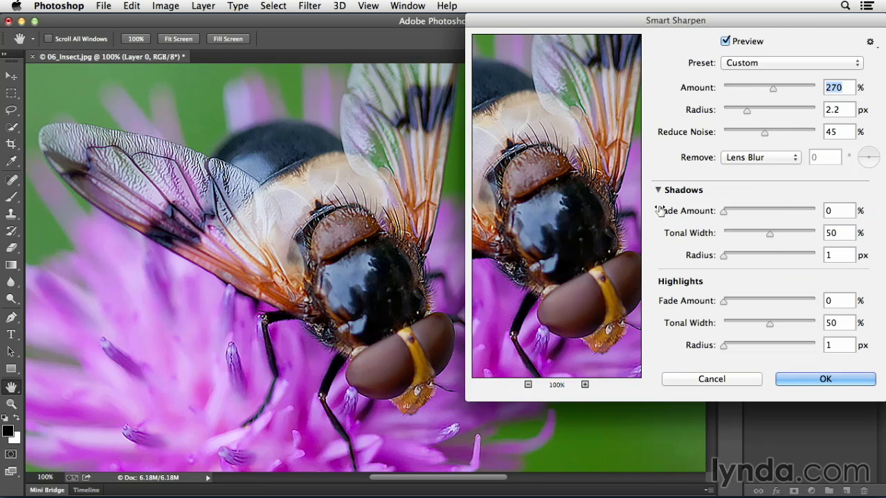
{"action": "left_click", "coordinate": [659, 191]}
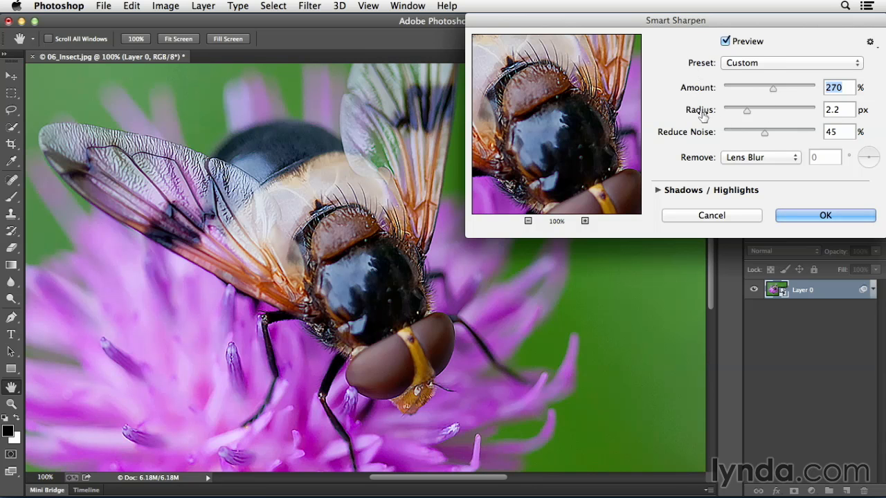
Review the Smart Sharpen preset choices, keep Custom, and set the amount to 408% and the radius to 1.3 px
{"action": "left_click", "coordinate": [770, 64]}
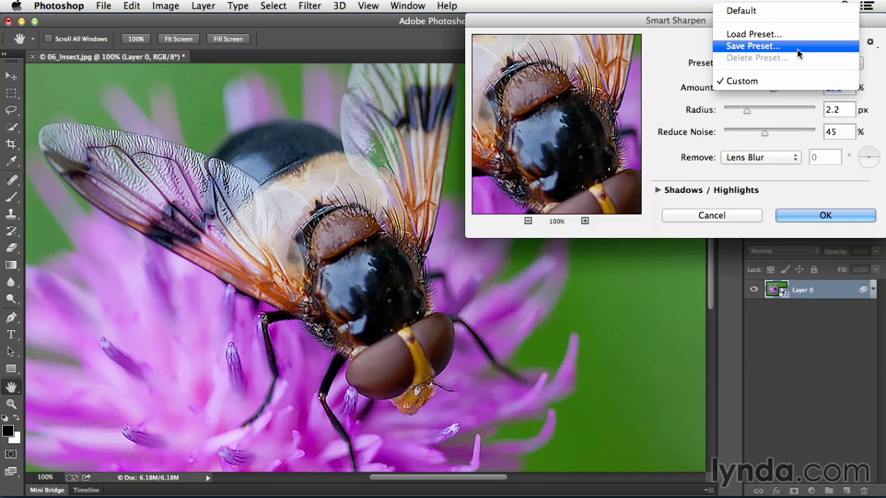
{"action": "left_click", "coordinate": [677, 56]}
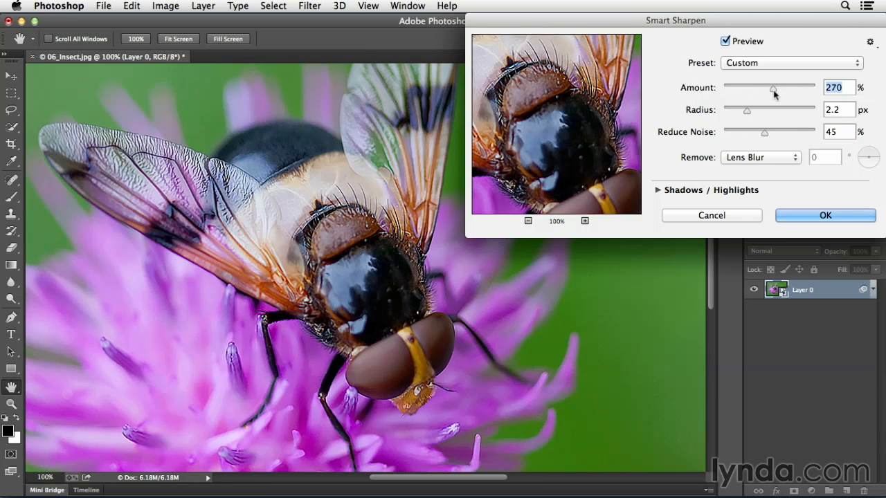
{"action": "left_click_drag", "start_coordinate": [780, 90], "coordinate": [799, 93]}
{"action": "left_click_drag", "start_coordinate": [746, 111], "coordinate": [779, 110]}
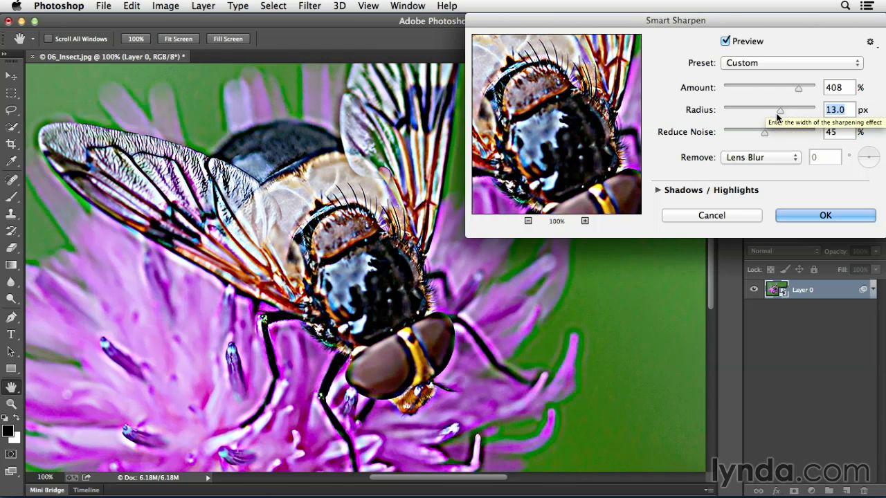
{"action": "left_click", "coordinate": [739, 110]}
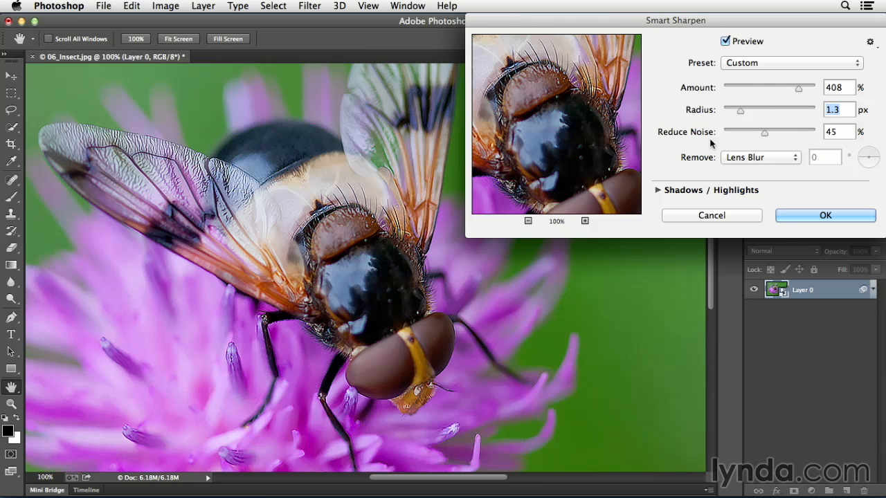
Set Reduce Noise to 34% and keep Lens Blur as the type of blur to remove
{"action": "left_click_drag", "start_coordinate": [764, 132], "coordinate": [714, 138]}
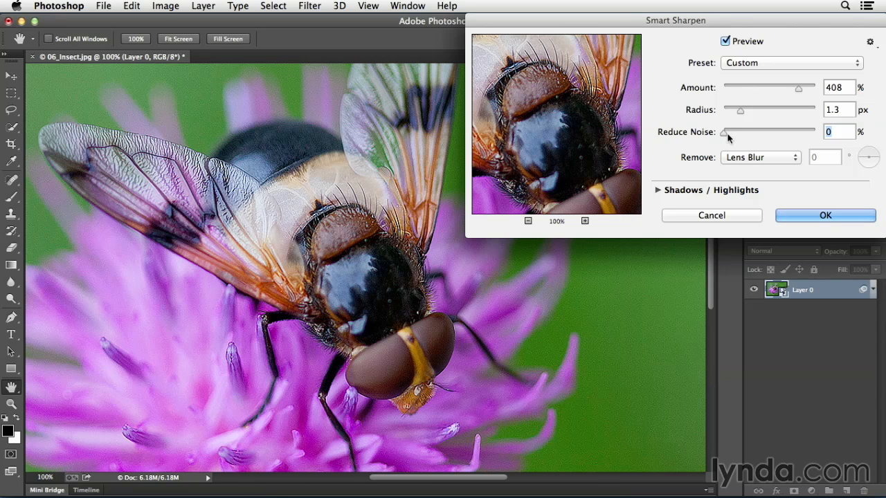
{"action": "left_click_drag", "start_coordinate": [725, 134], "coordinate": [755, 137]}
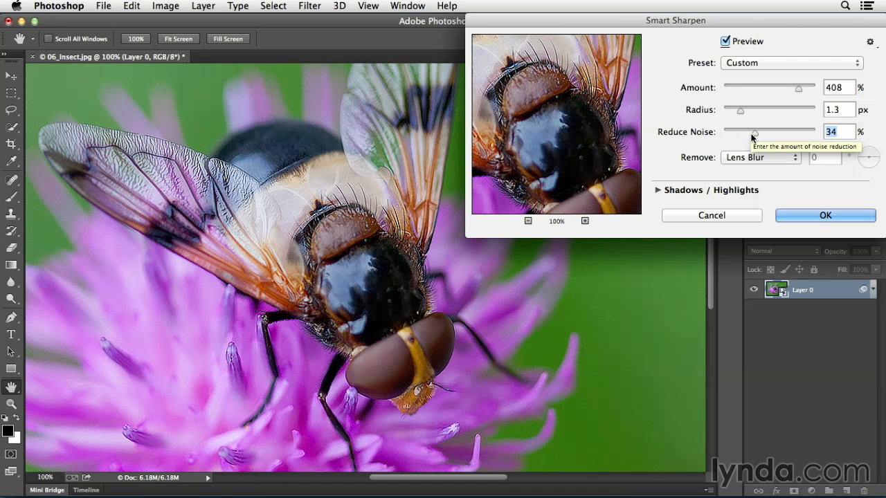
{"action": "left_click", "coordinate": [768, 157]}
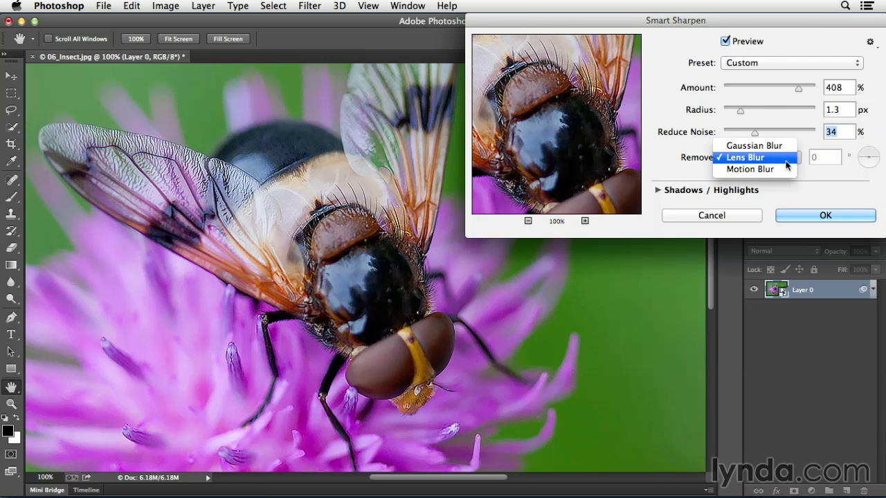
{"action": "left_click", "coordinate": [786, 163]}
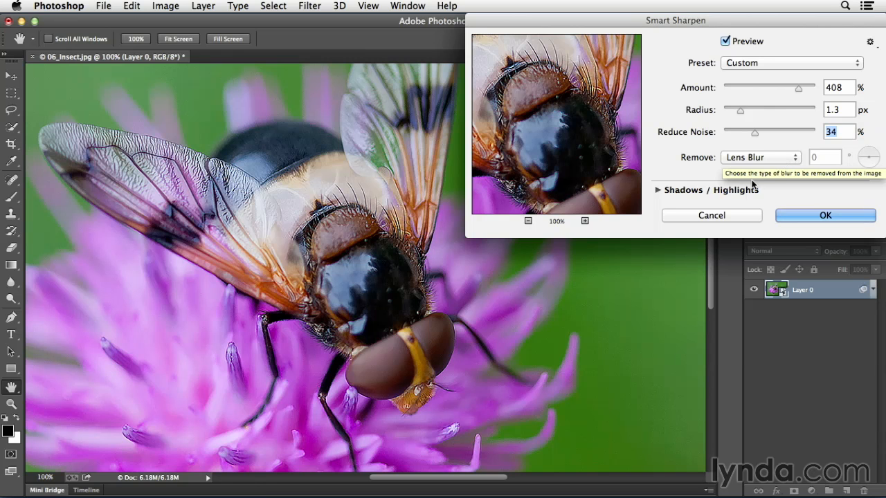
Set the Shadows Fade Amount to 32%, compare the image with and without the preview, and apply Smart Sharpen
{"action": "left_click", "coordinate": [658, 190]}
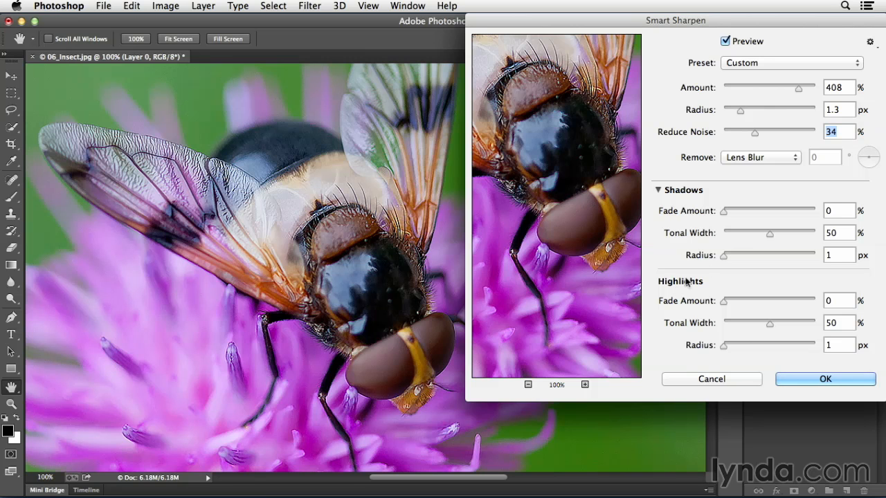
{"action": "left_click_drag", "start_coordinate": [724, 210], "coordinate": [756, 213]}
{"action": "left_click_drag", "start_coordinate": [756, 211], "coordinate": [752, 213]}
{"action": "key", "text": "p"}
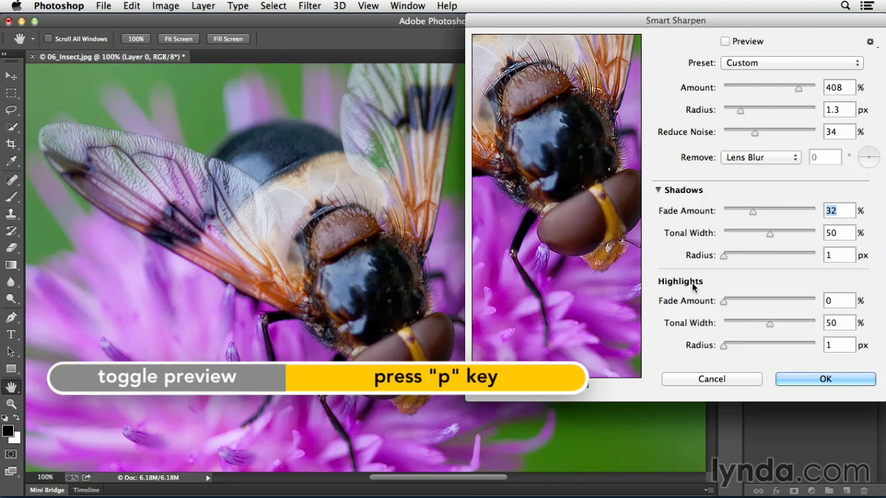
{"action": "key", "text": "p"}
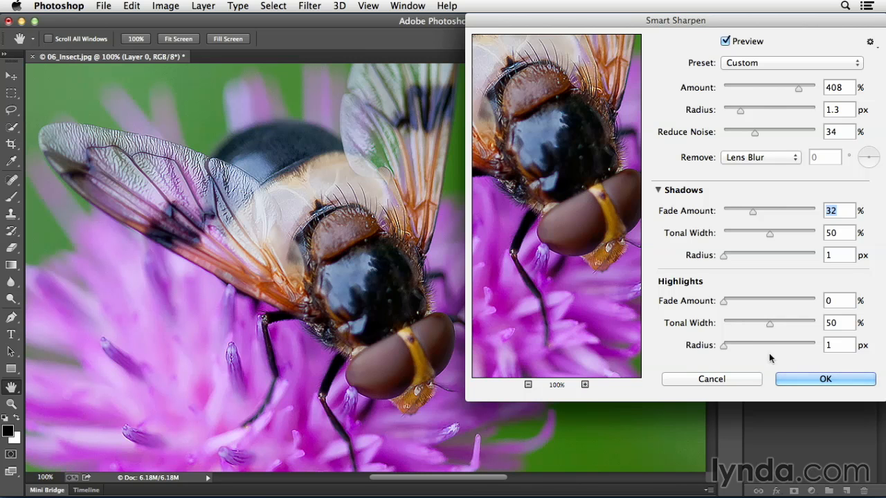
{"action": "left_click", "coordinate": [807, 376]}
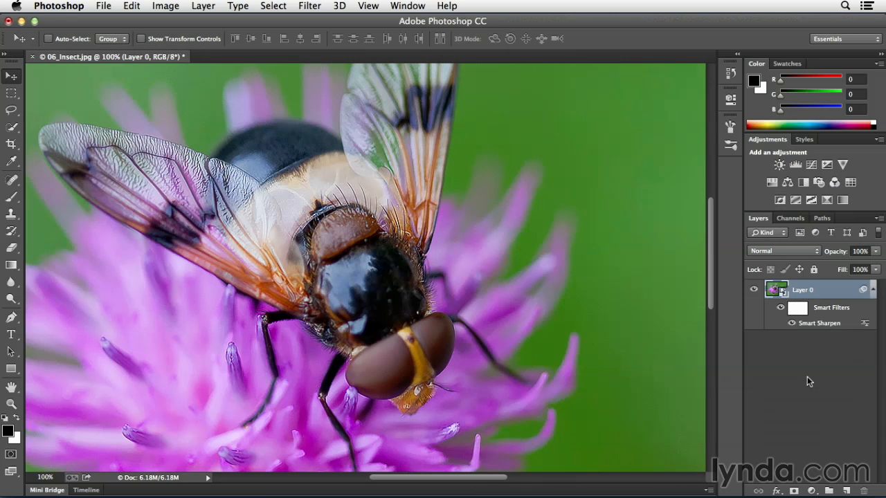
Check the Smart Sharpen effect by toggling its visibility, and select the Smart Filters mask
{"action": "left_click", "coordinate": [791, 323]}
{"action": "left_click", "coordinate": [799, 312]}
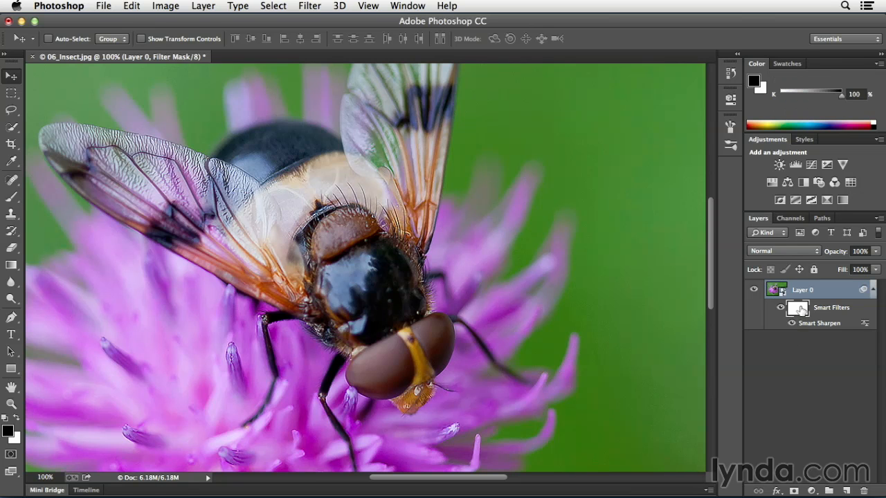